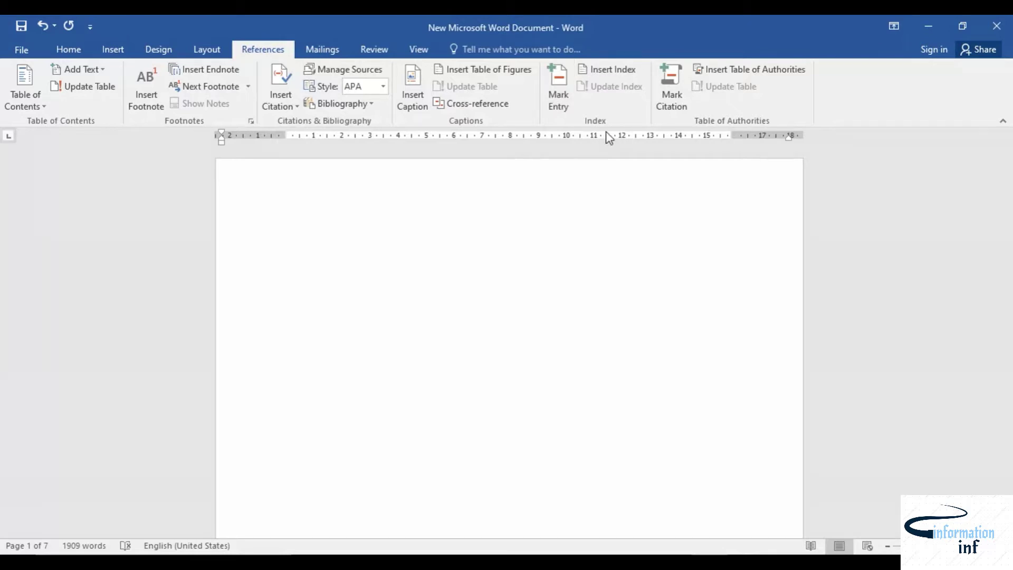
Autoscroll down to the History heading and its corona sketch on page 2
middle_click(508, 306)
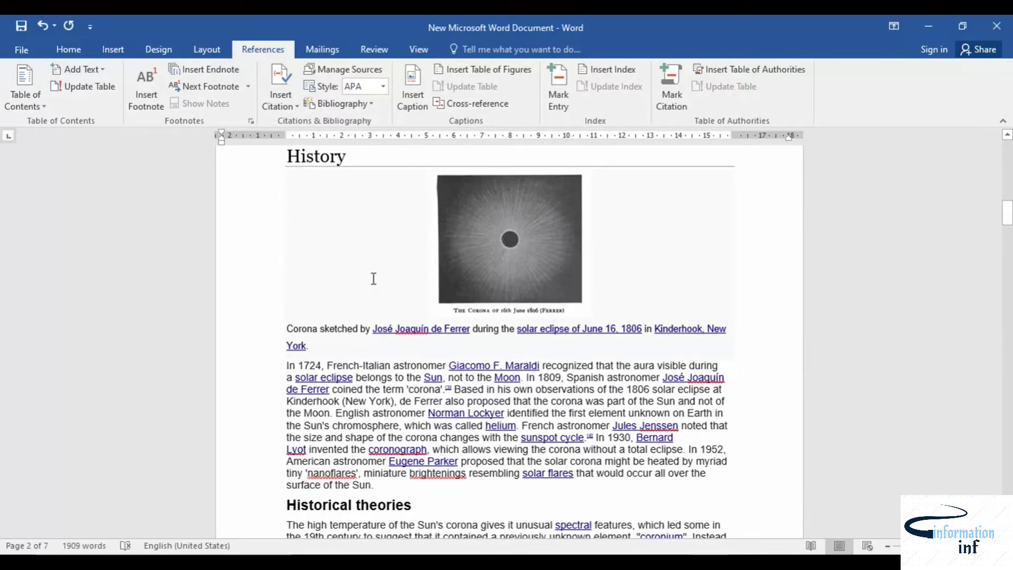
scroll(365, 269, down, 3)
scroll(364, 278, up, 6)
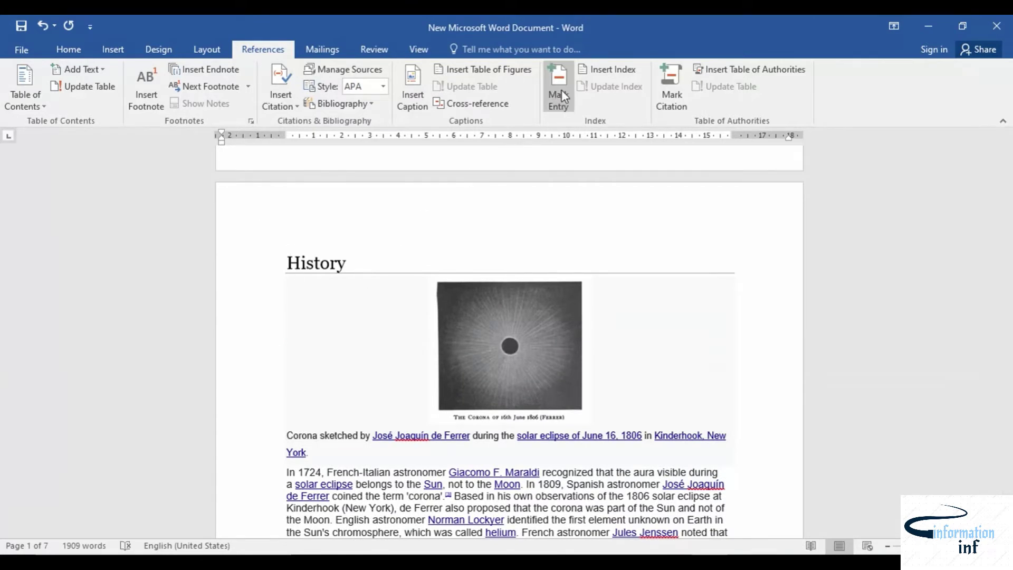
Mark all occurrences of History as an index entry with bold italic page numbers
mouse_move(316, 263)
mouse_move(289, 266)
mouse_down()
mouse_move(350, 262)
mouse_move(288, 262)
mouse_up()
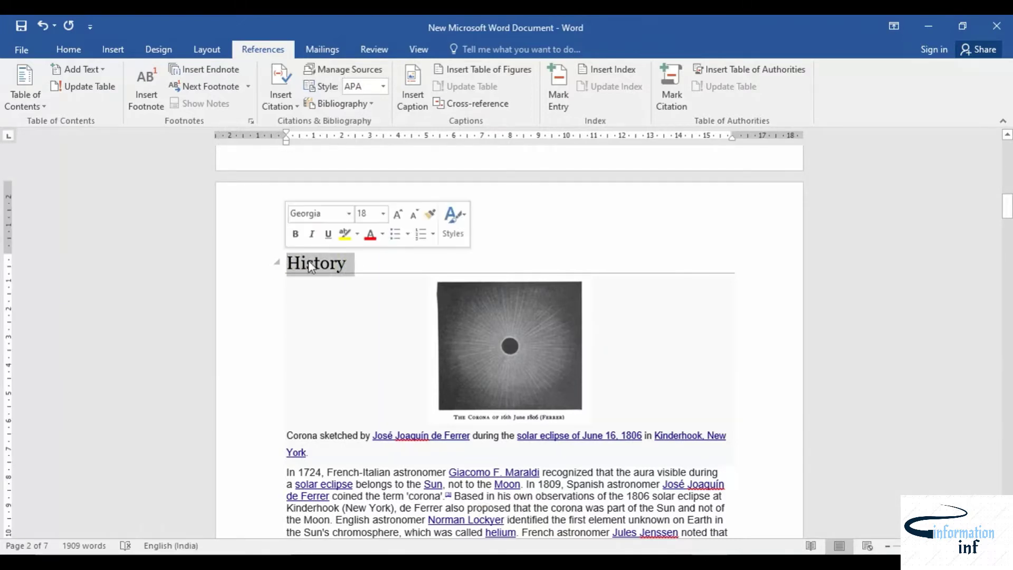
click(560, 90)
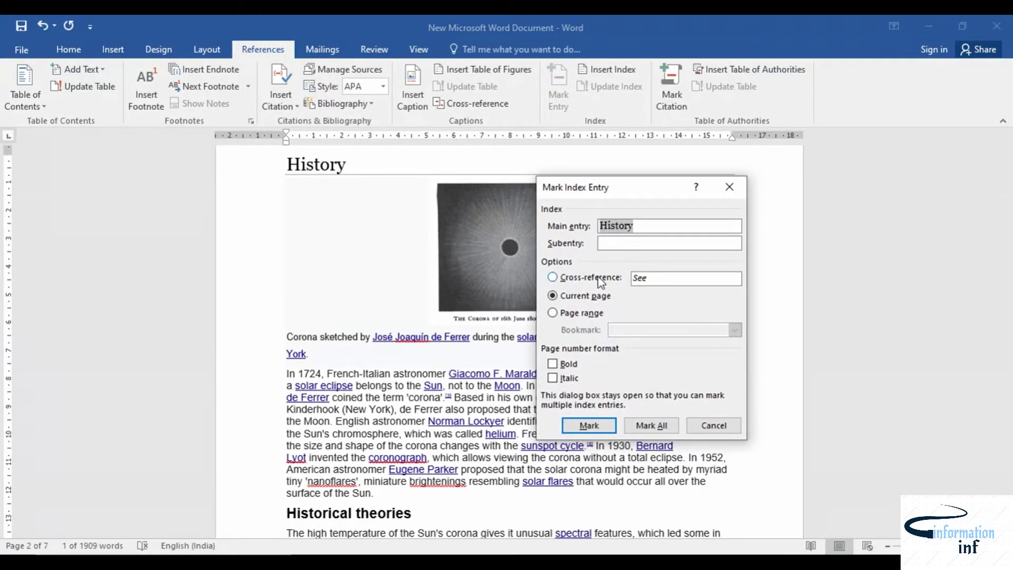
click(554, 364)
click(555, 378)
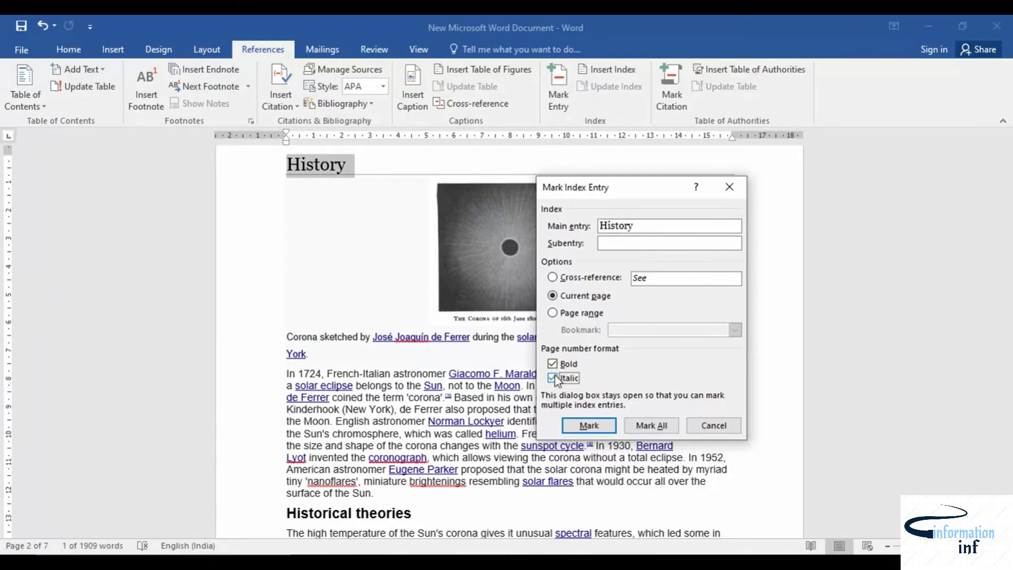
click(649, 428)
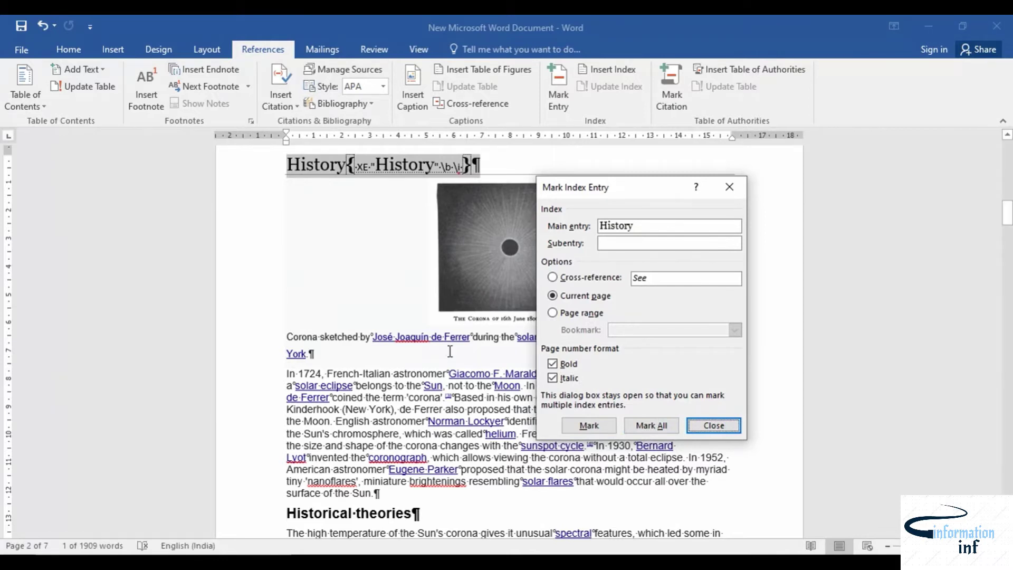
scroll(426, 364, down, 5)
Mark all occurrences of the Historical theories heading as an index entry
scroll(426, 364, down, 1)
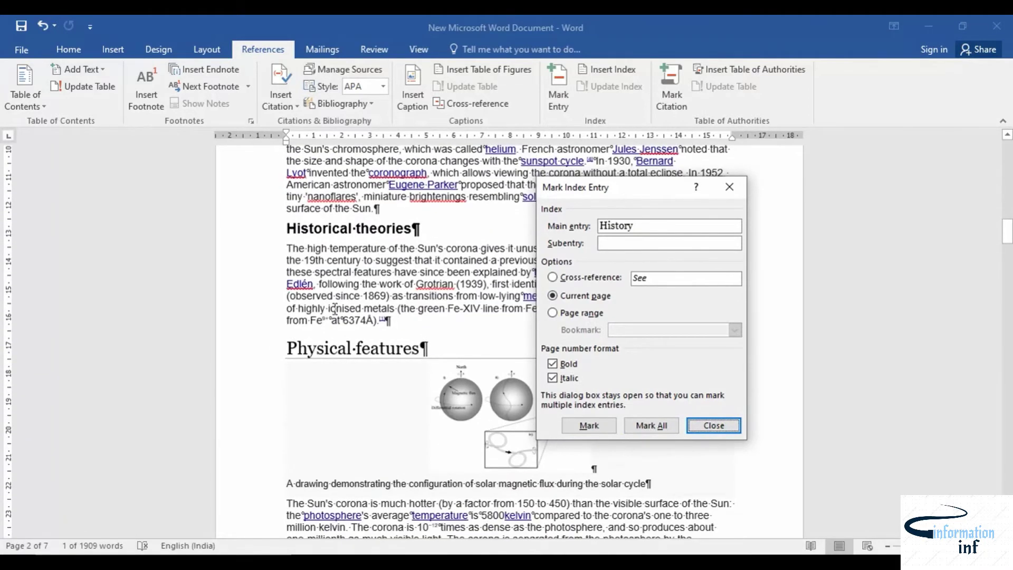
click(284, 232)
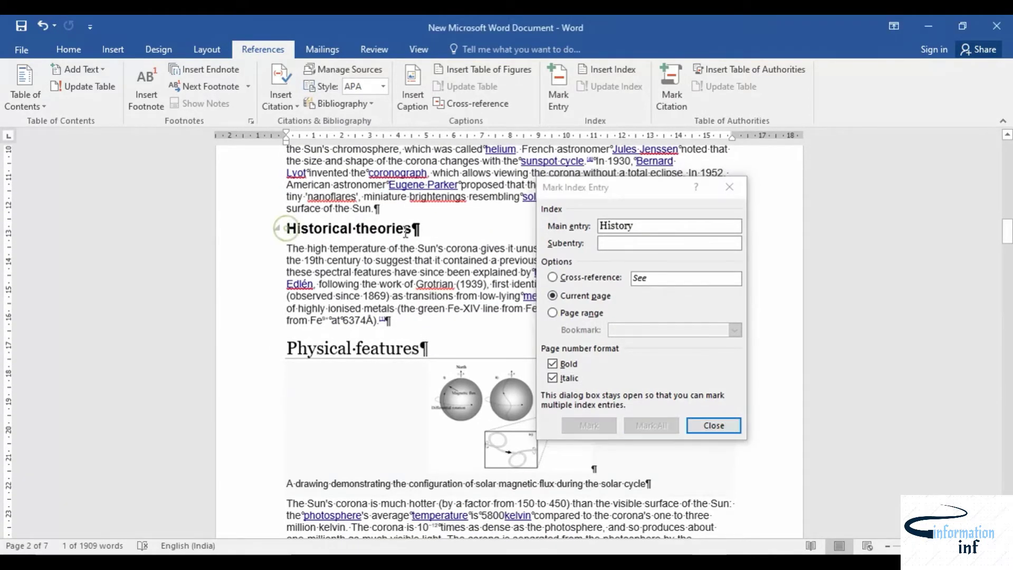
drag(286, 229, 405, 231)
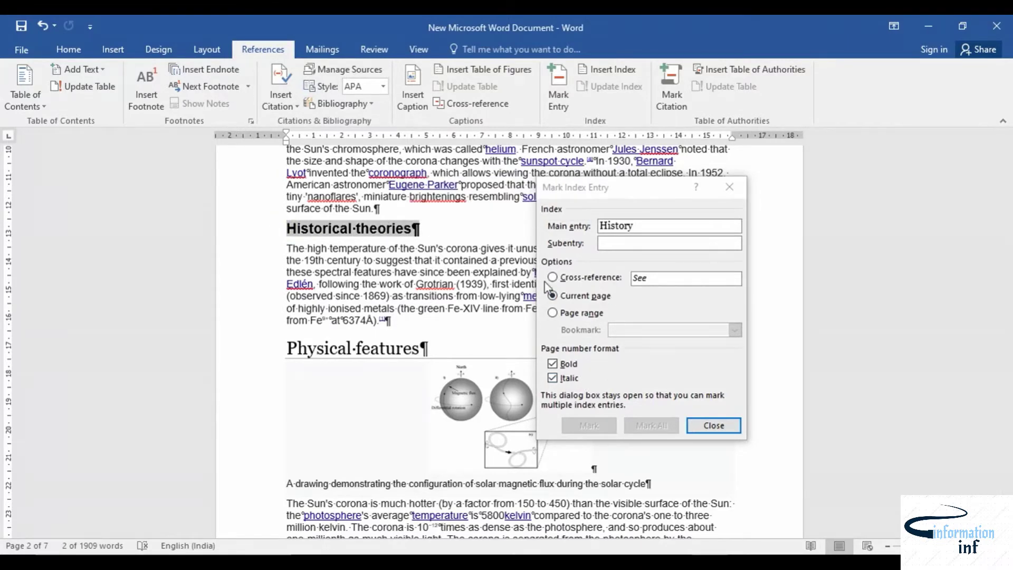
click(561, 95)
click(644, 425)
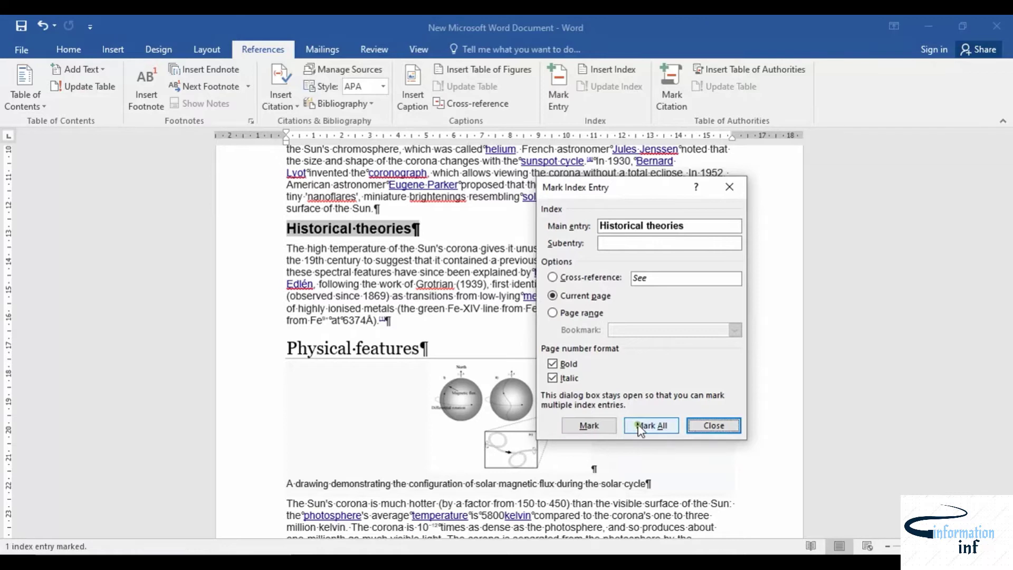
Mark all occurrences of the Physical features heading as an index entry
scroll(355, 377, down, 1)
scroll(316, 328, down, 1)
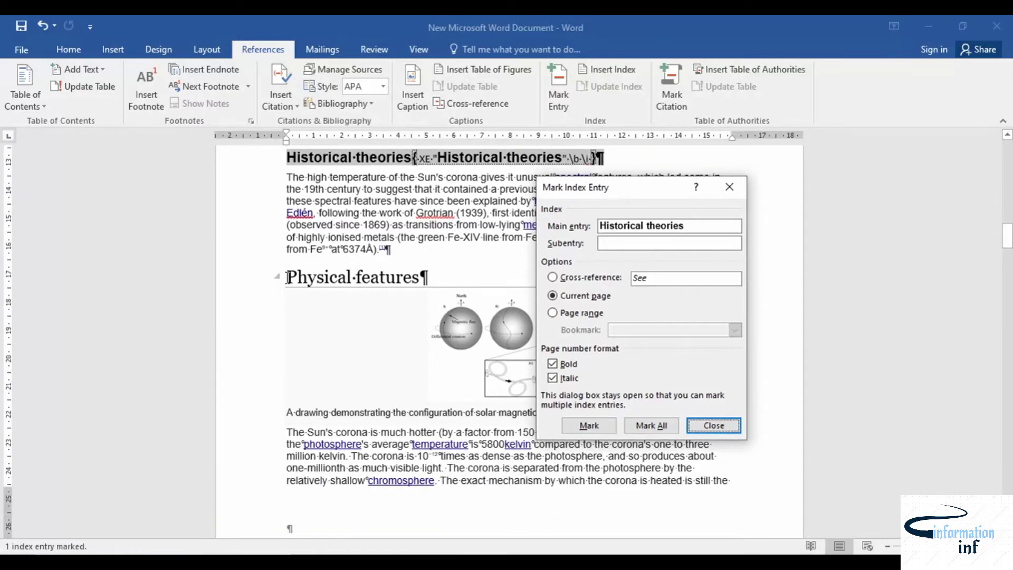
click(285, 277)
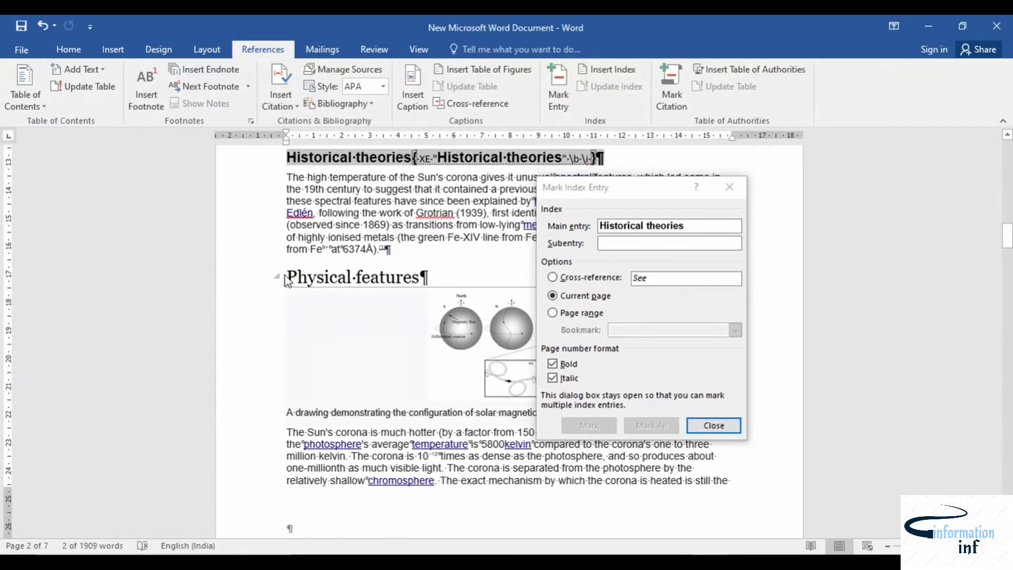
drag(286, 277, 428, 277)
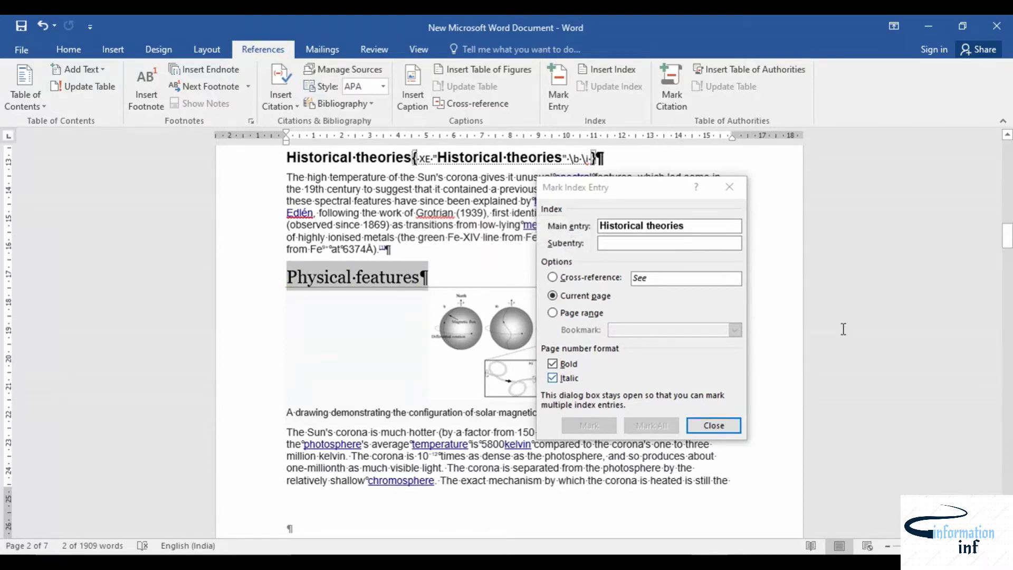
click(558, 87)
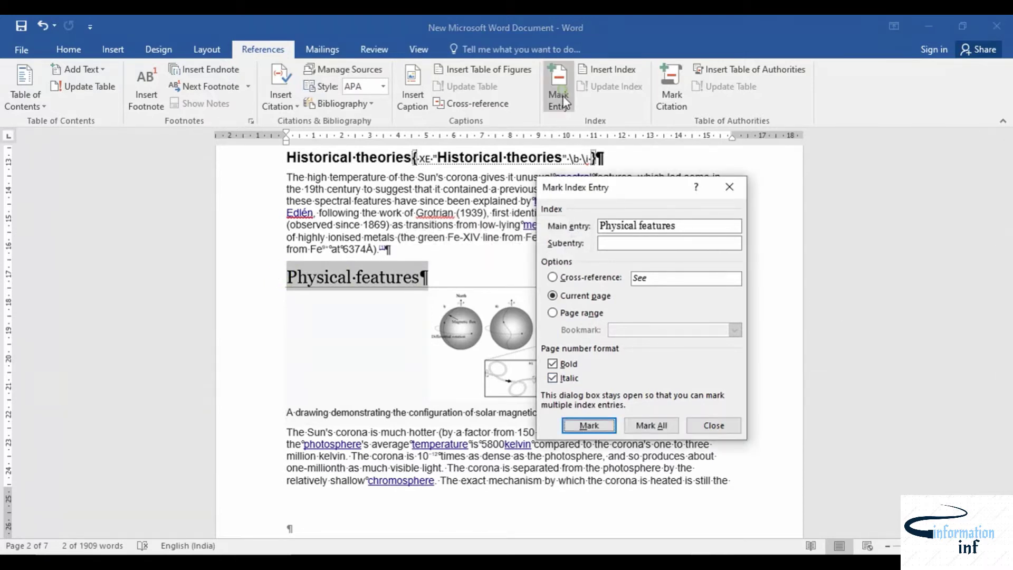
click(651, 426)
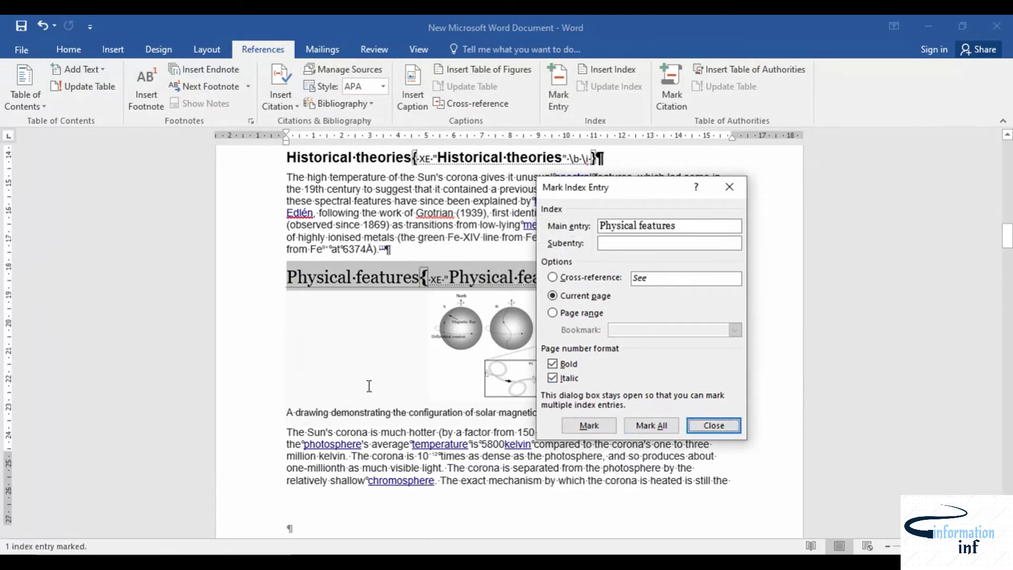
Mark all Active regions occurrences as index entries, then close the Mark Index Entry dialog
scroll(325, 375, down, 6)
scroll(326, 375, down, 7)
scroll(325, 375, down, 3)
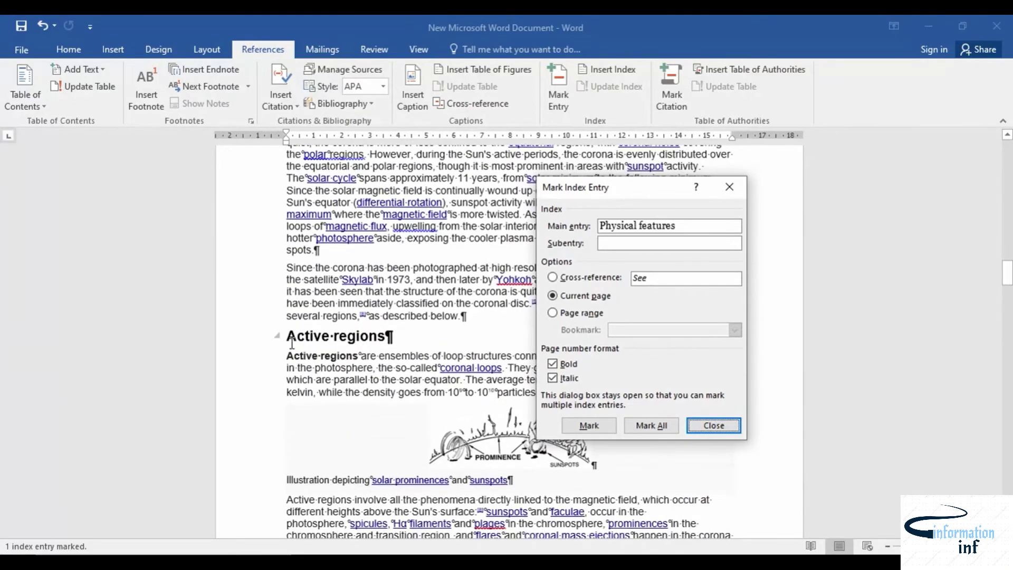
click(401, 339)
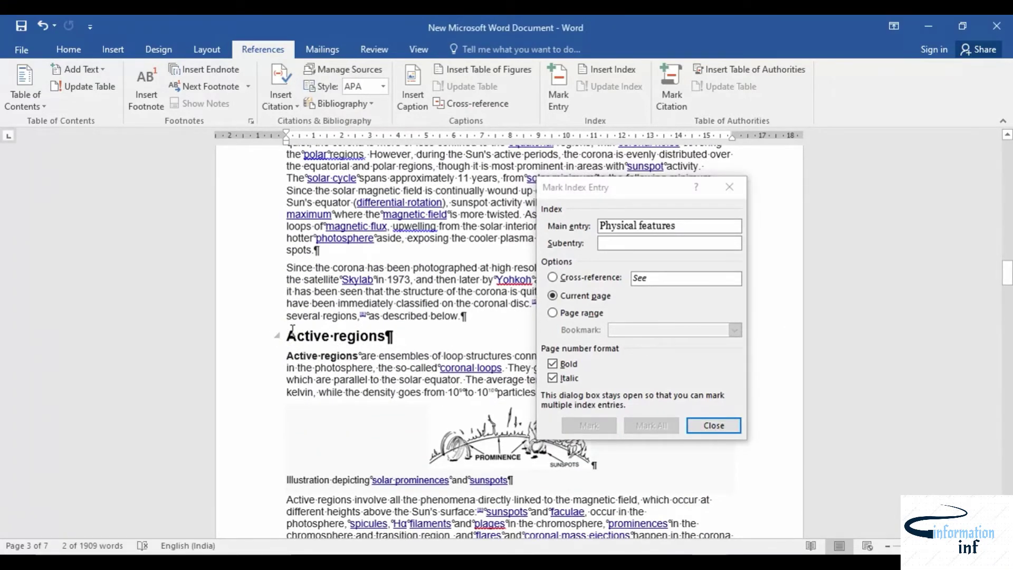
drag(287, 336, 395, 337)
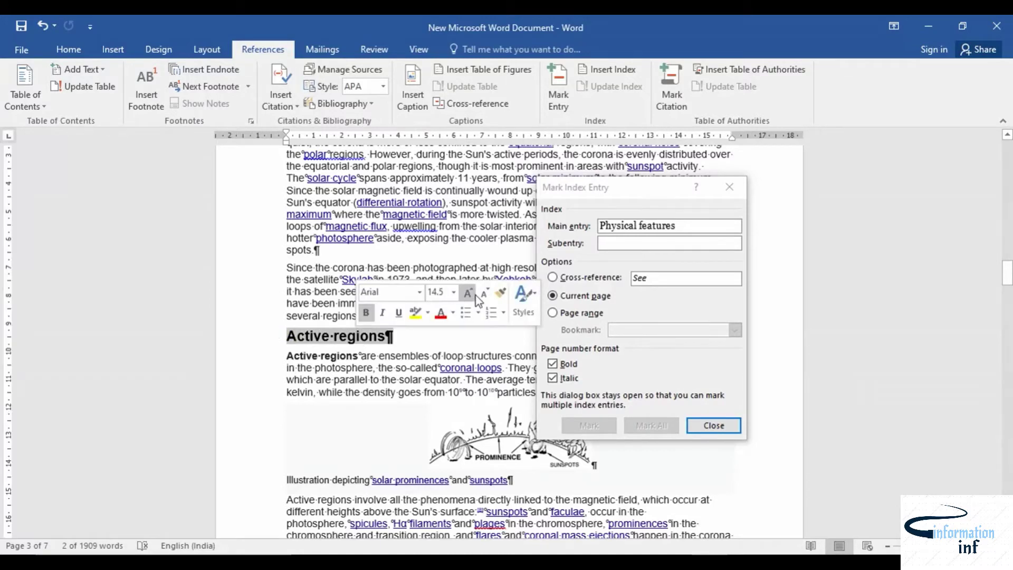
click(554, 115)
click(655, 426)
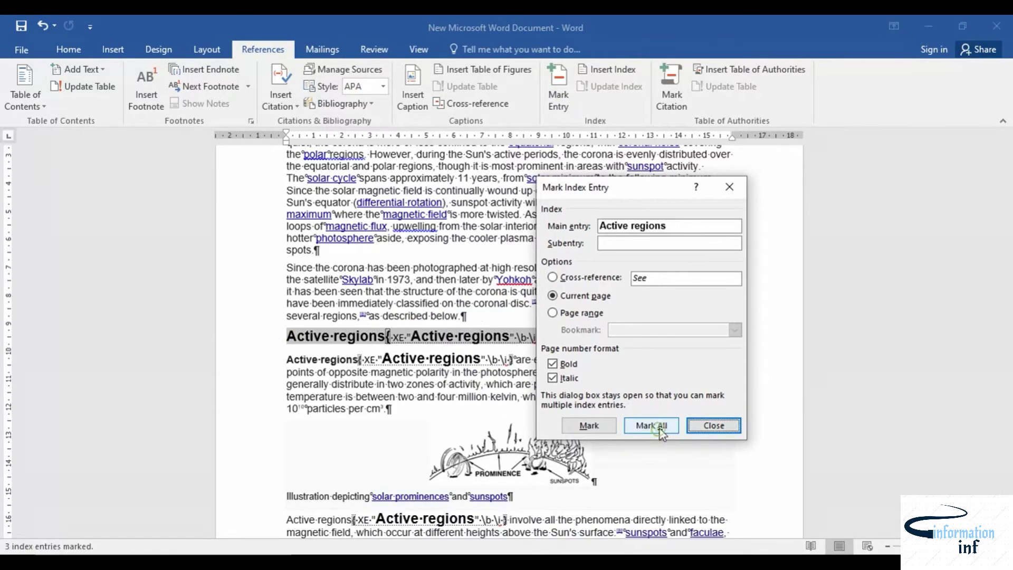
click(714, 426)
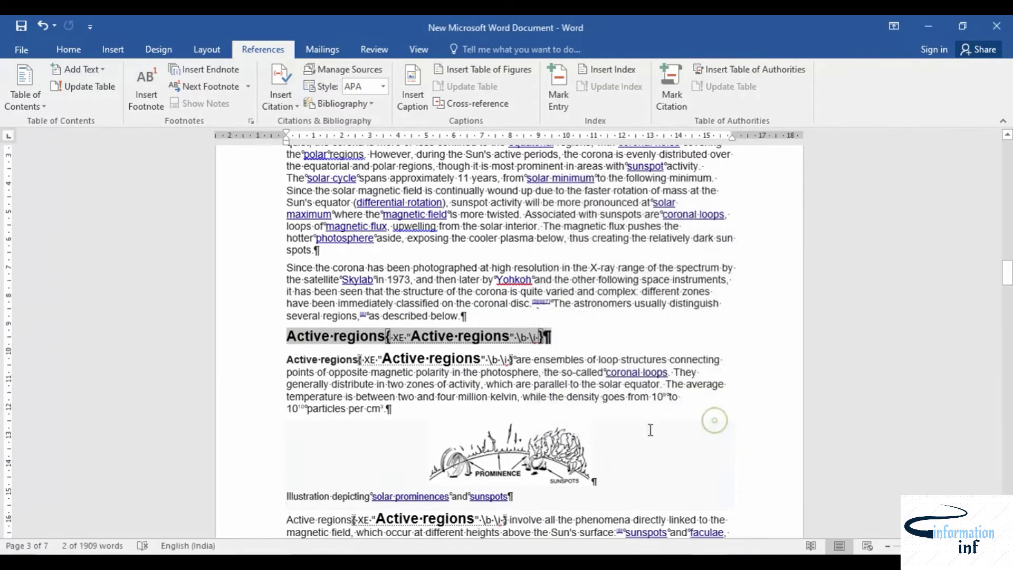
scroll(651, 427, up, 3)
scroll(652, 427, up, 10)
scroll(654, 425, up, 10)
Place the cursor at the start of the first page and open the Insert Index dialog
key(ctrl+Home)
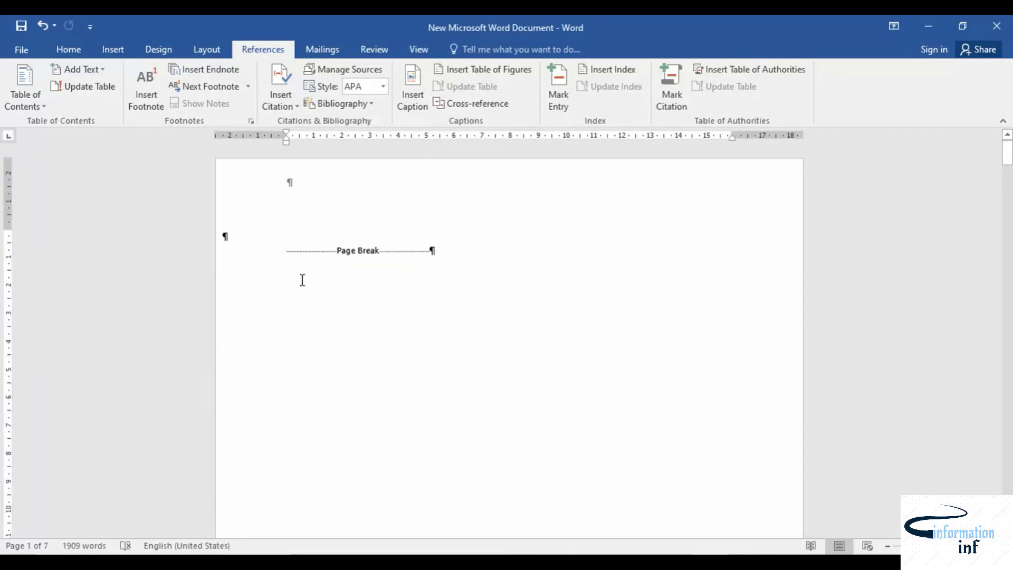
click(324, 305)
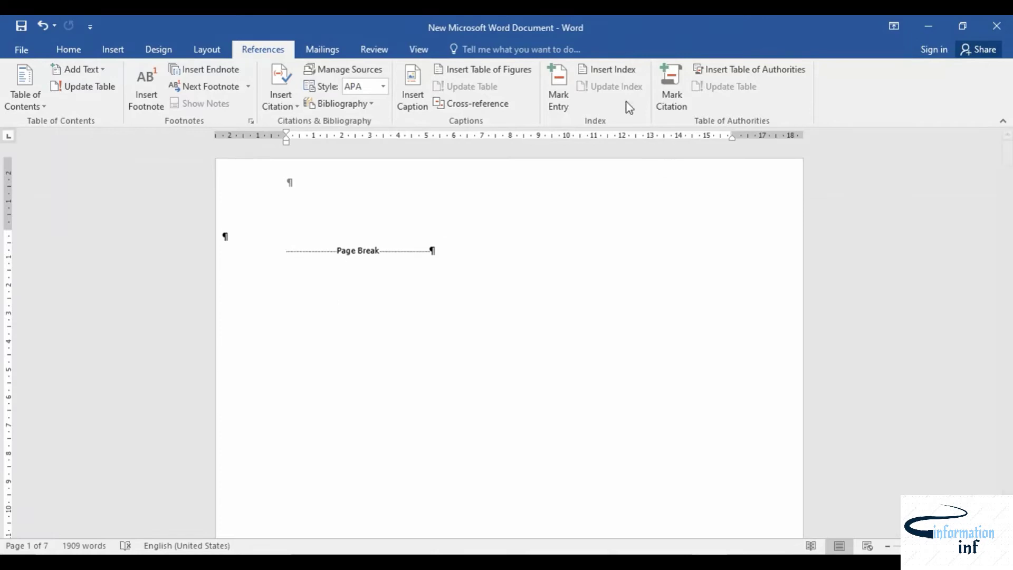
click(623, 70)
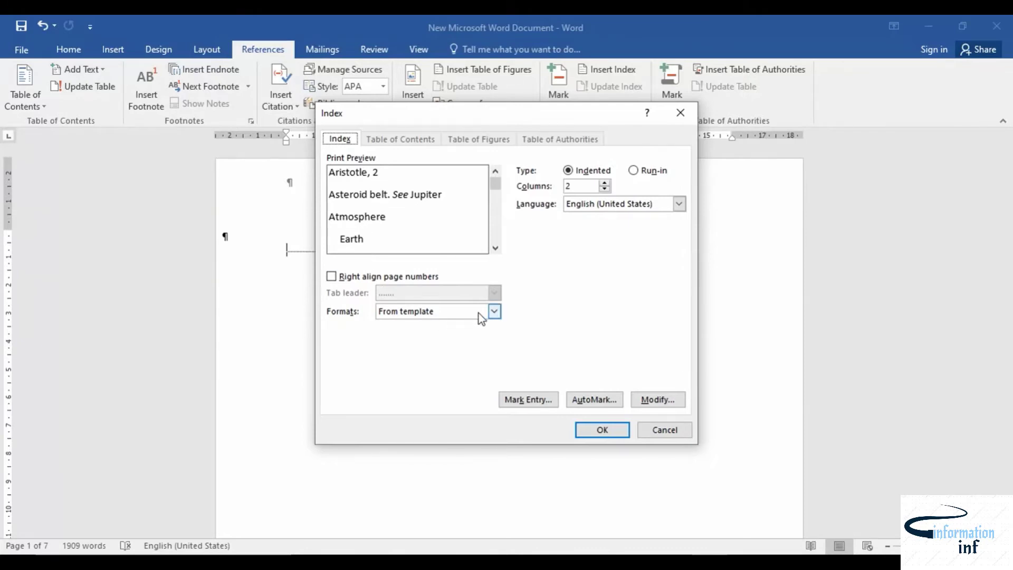
Preview the Classic and Fancy formats, then choose the Modern index format
click(495, 312)
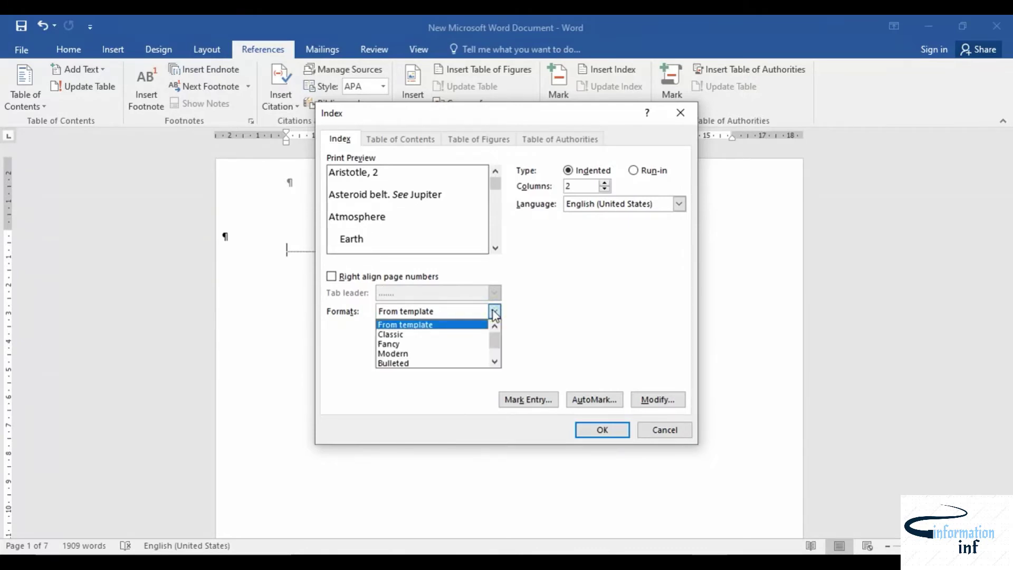
click(427, 335)
click(495, 311)
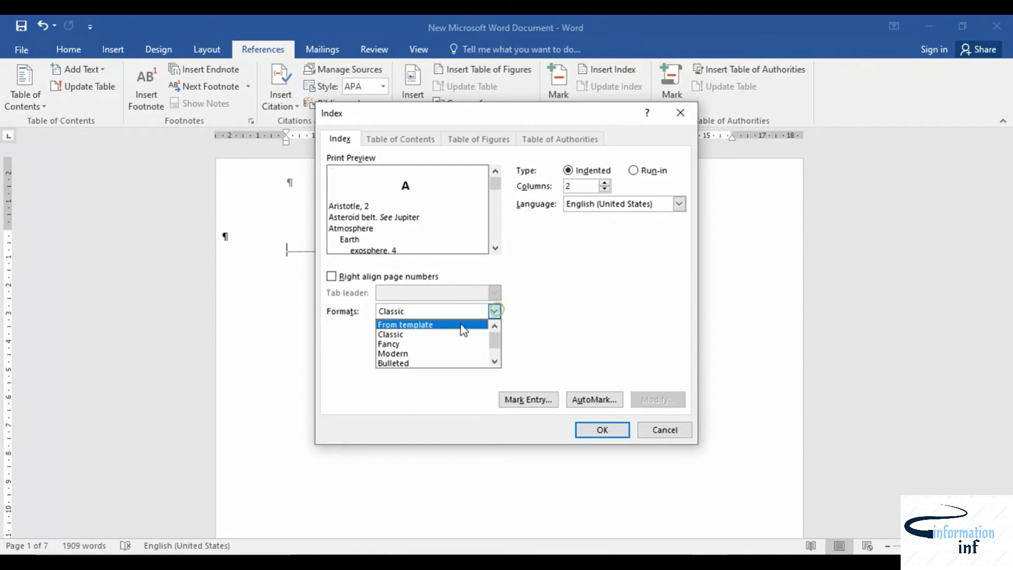
click(418, 343)
click(496, 316)
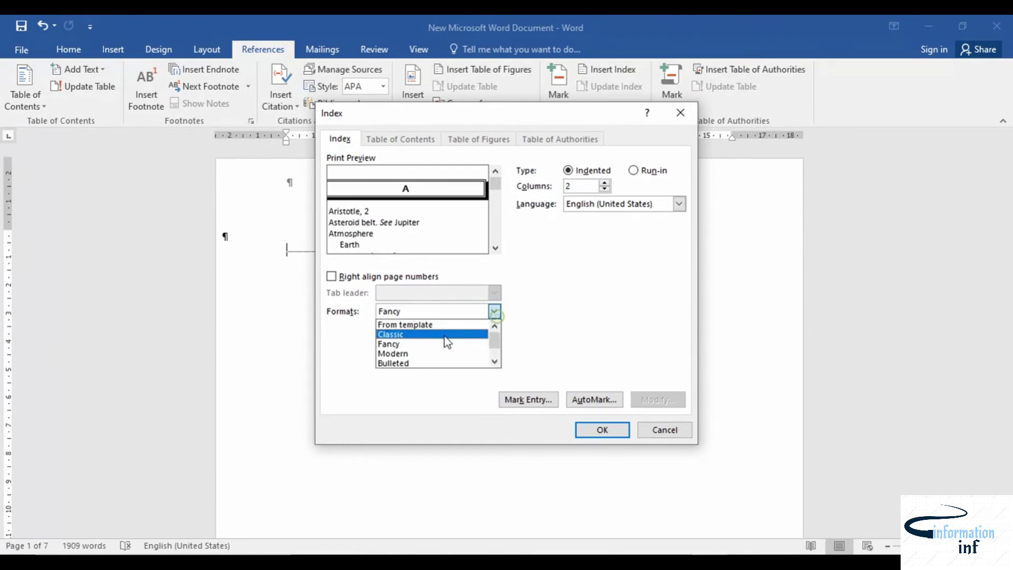
click(425, 353)
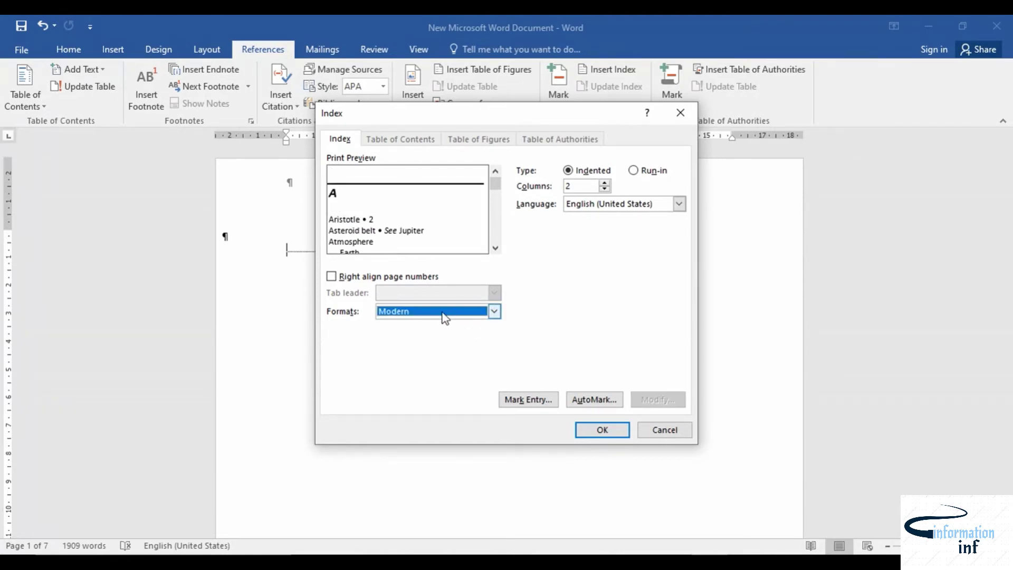
Insert the Modern index on page 1 and hide the formatting marks
click(603, 429)
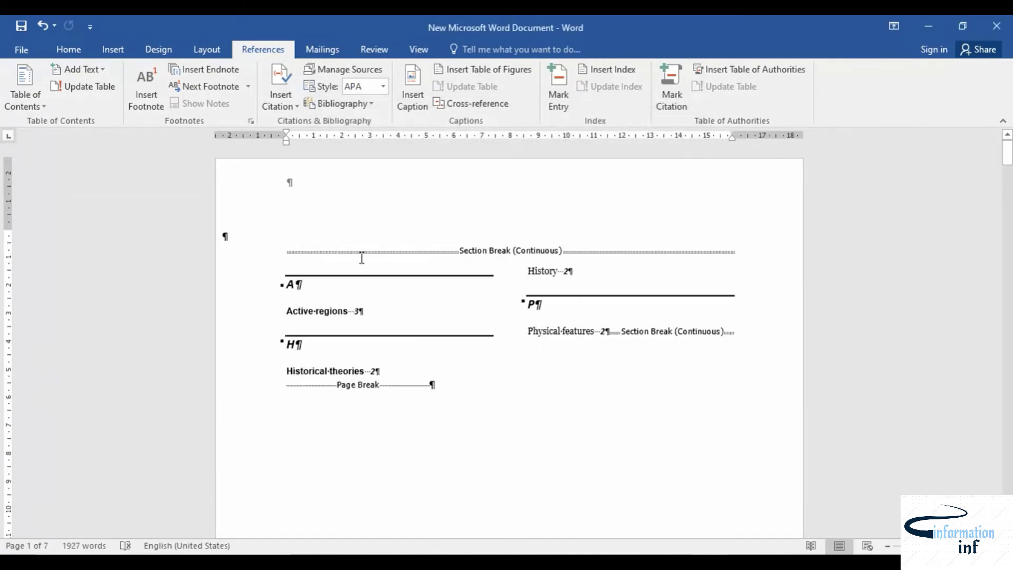
double_click(458, 391)
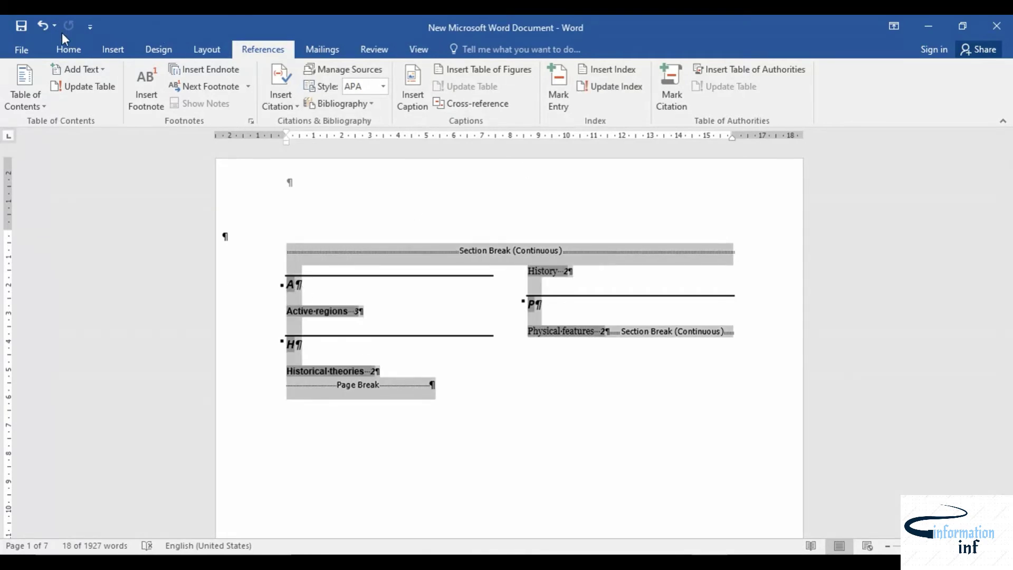
click(69, 49)
click(469, 75)
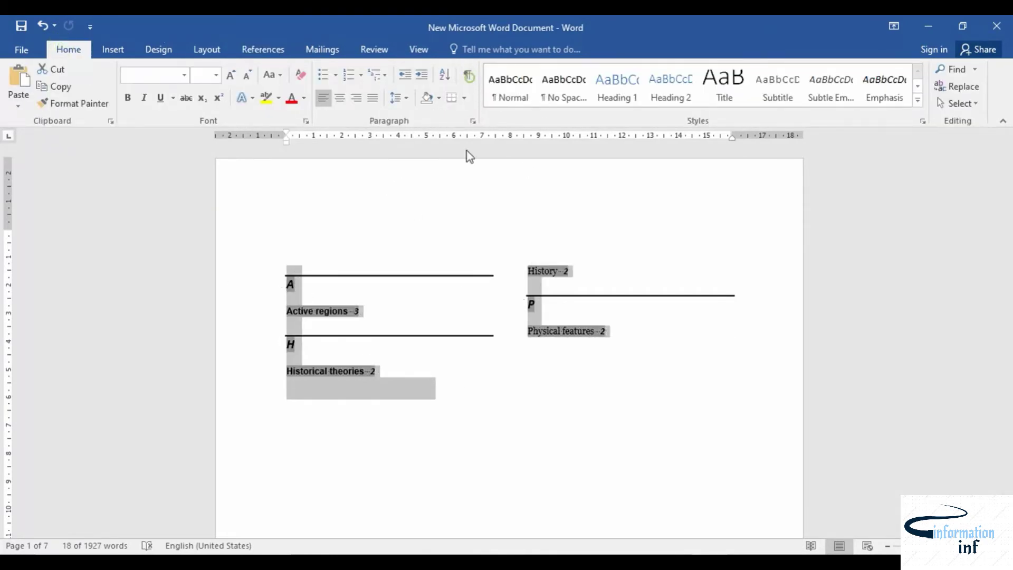
click(396, 392)
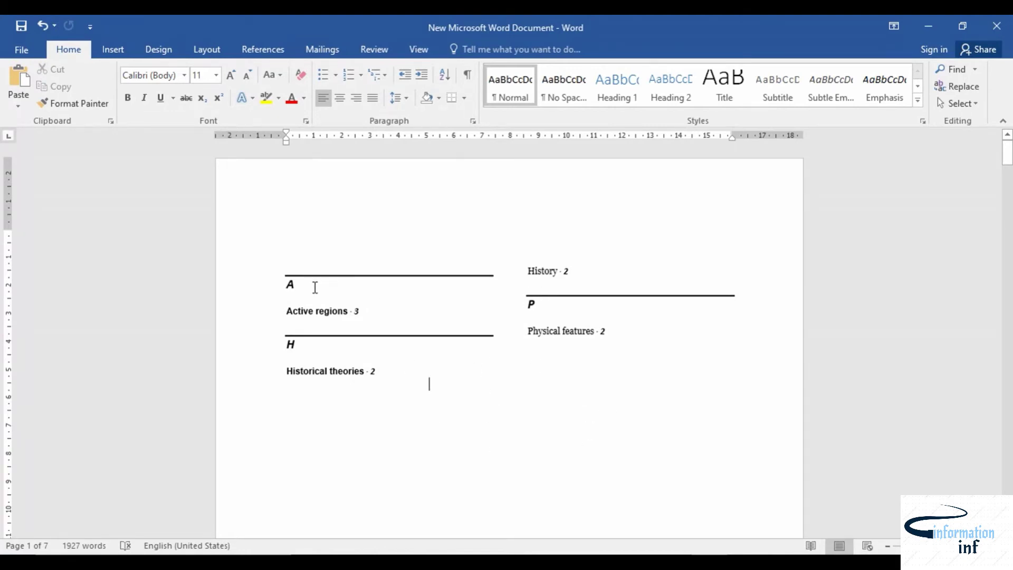
Reformat the selected index as a single full-width column
drag(289, 266, 588, 407)
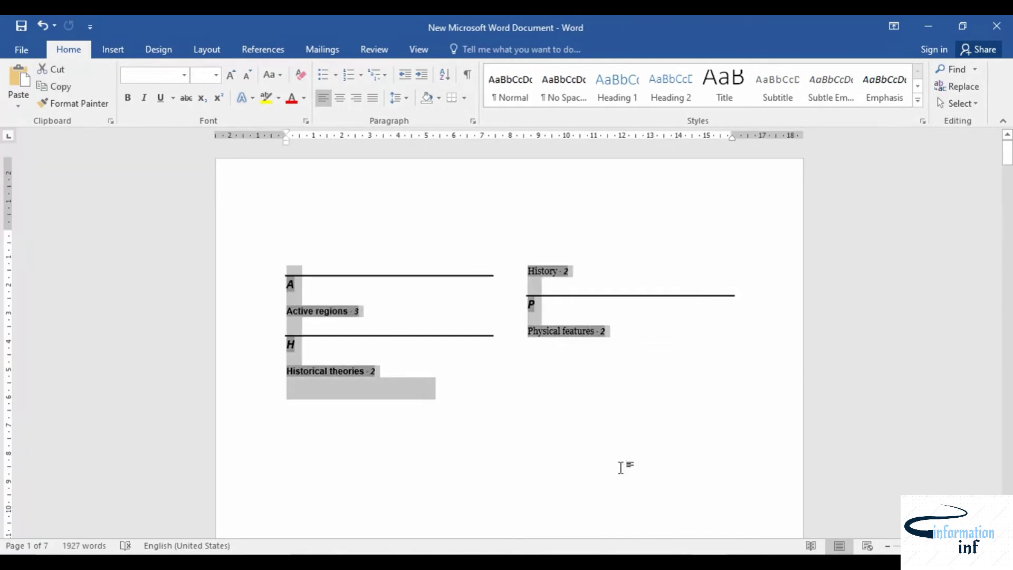
click(118, 48)
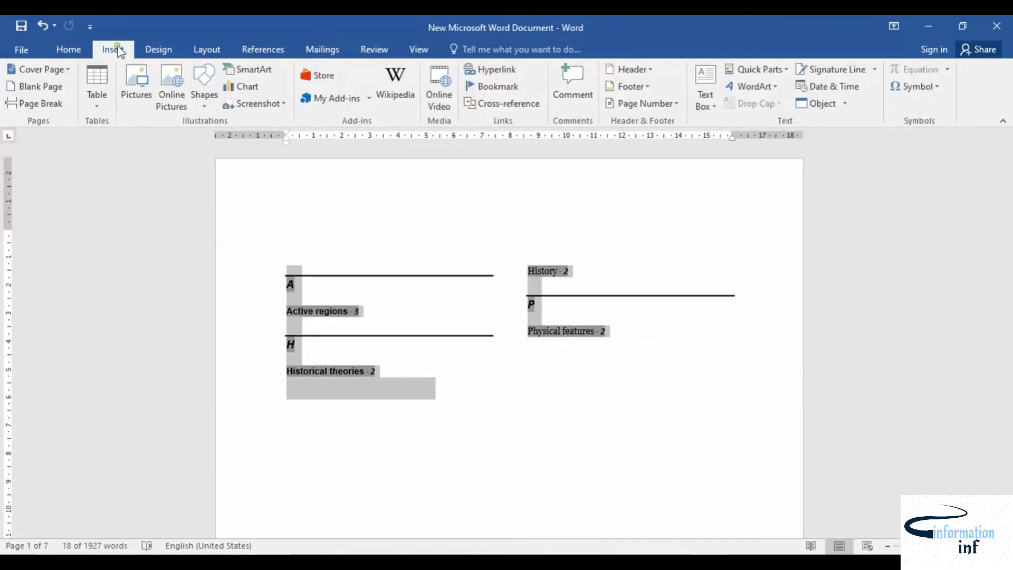
click(158, 49)
click(206, 49)
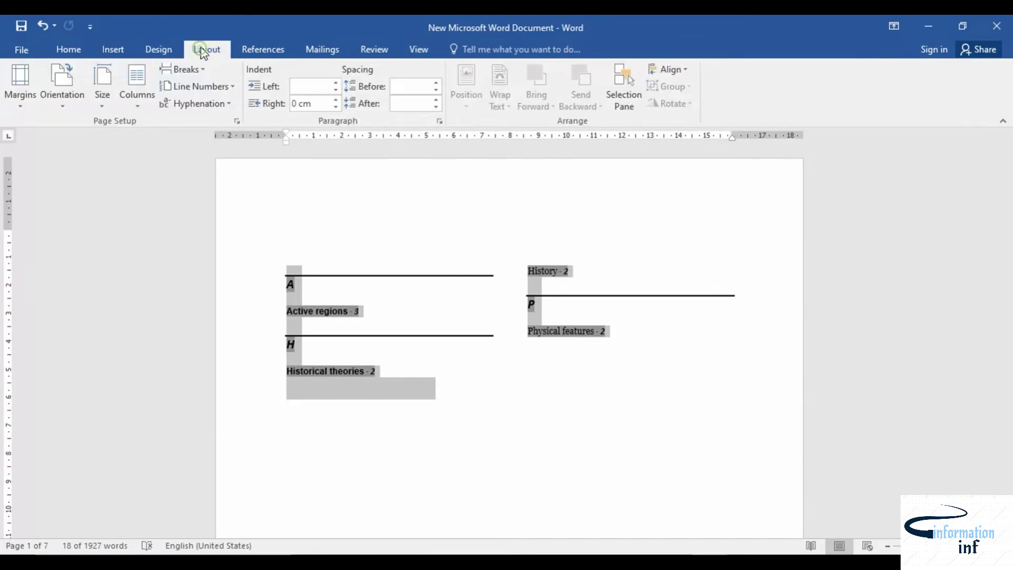
click(138, 107)
click(150, 131)
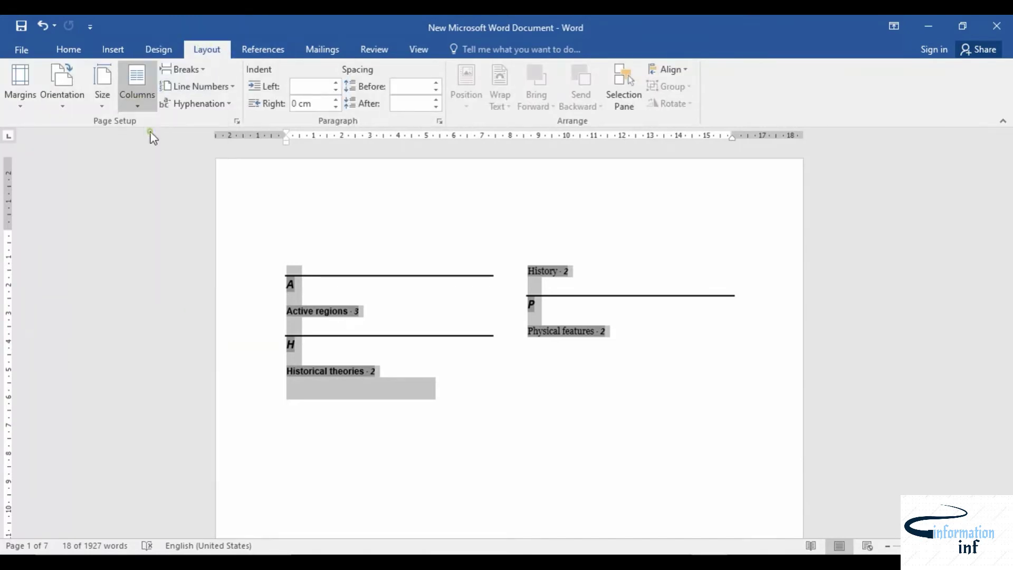
click(497, 458)
scroll(505, 473, down, 1)
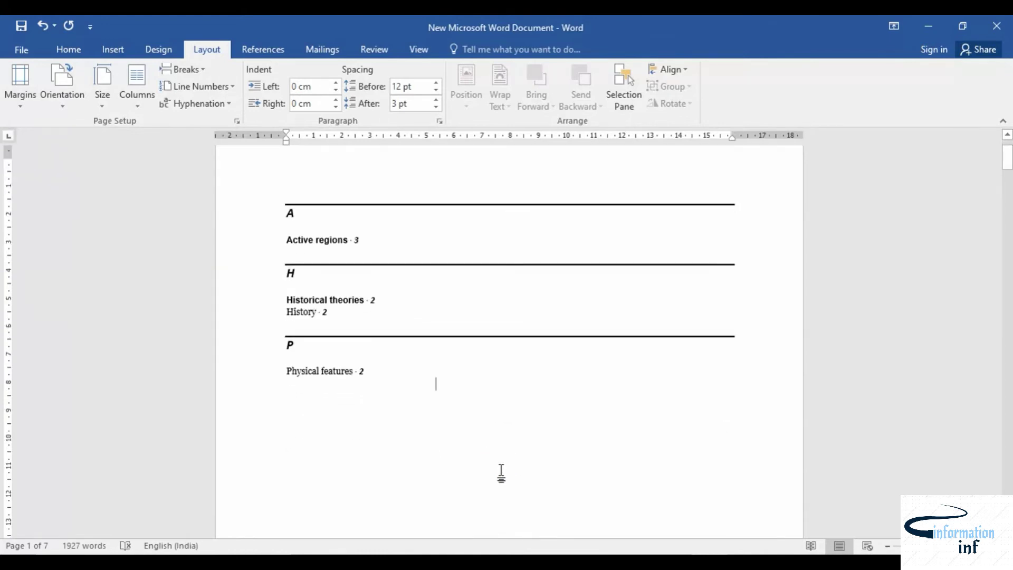
Mark all occurrences of the Large-scale structures heading as an index entry
scroll(490, 471, up, 1)
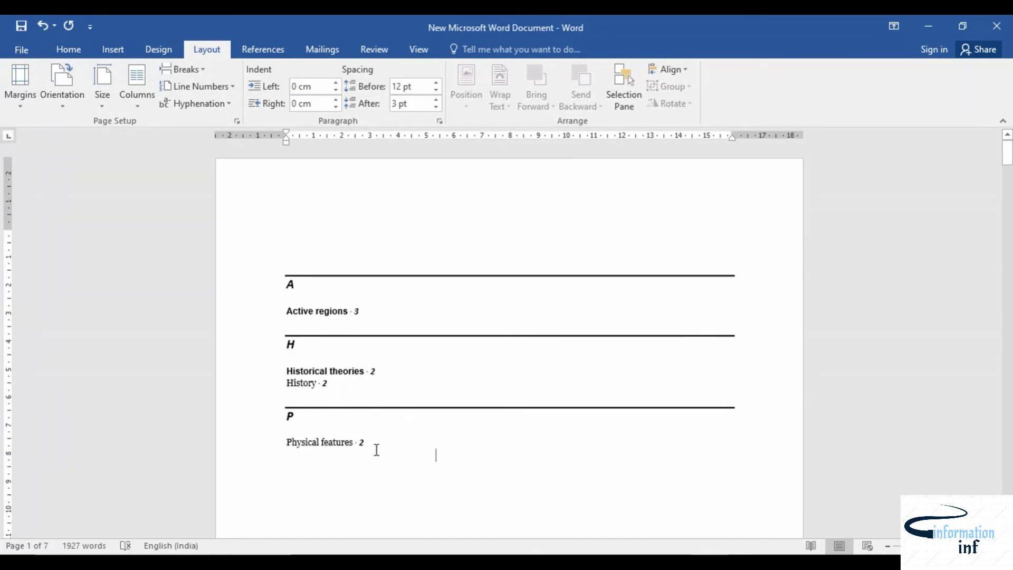
scroll(376, 450, down, 1)
scroll(464, 422, down, 4)
scroll(460, 430, down, 5)
scroll(460, 430, down, 5)
scroll(461, 430, down, 5)
scroll(460, 430, down, 5)
scroll(457, 435, down, 5)
scroll(456, 427, down, 5)
scroll(456, 429, down, 5)
scroll(450, 468, down, 5)
scroll(448, 443, down, 5)
scroll(447, 442, up, 4)
scroll(447, 442, up, 5)
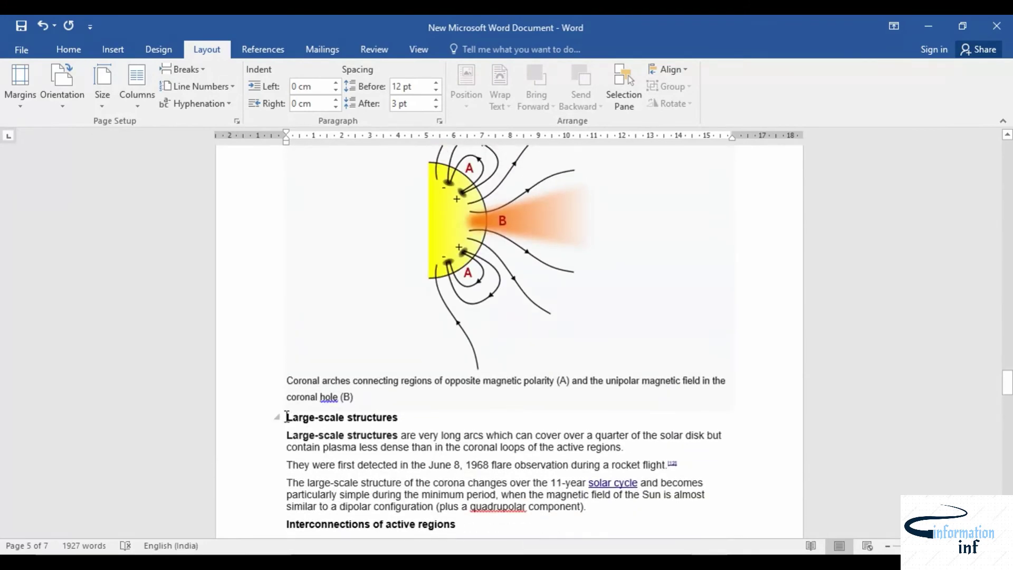
drag(286, 417, 396, 420)
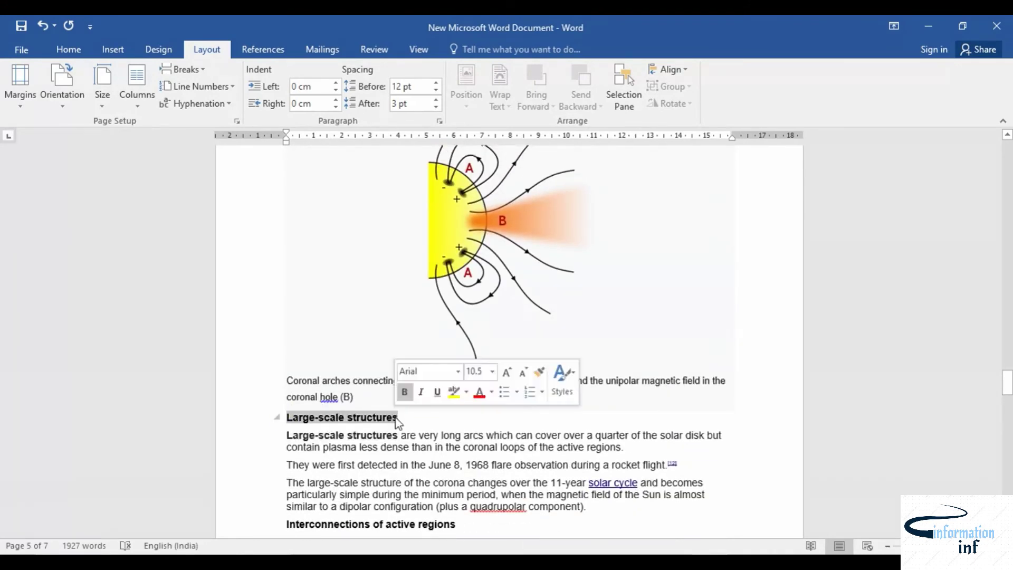
click(263, 49)
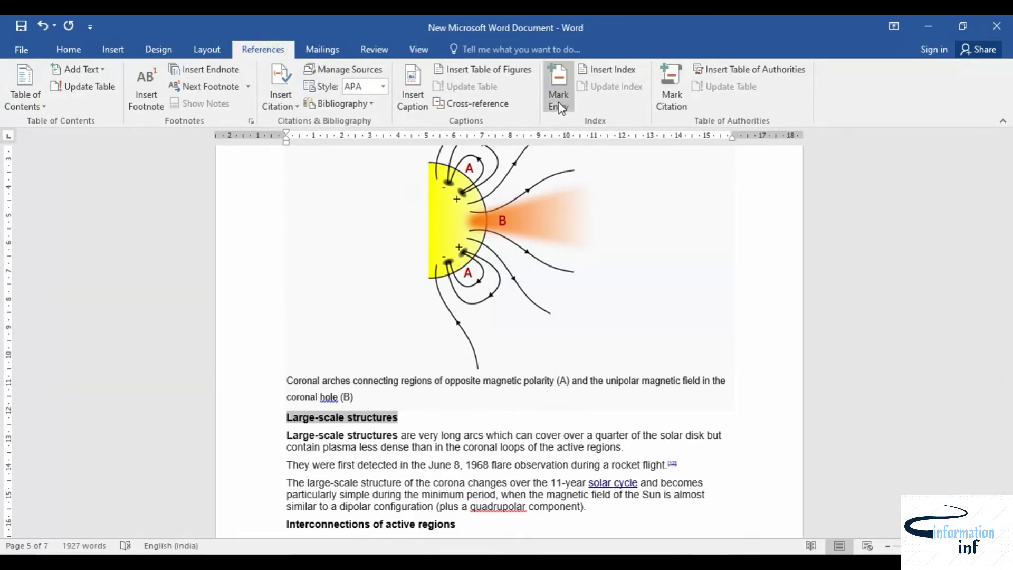
click(559, 104)
click(651, 425)
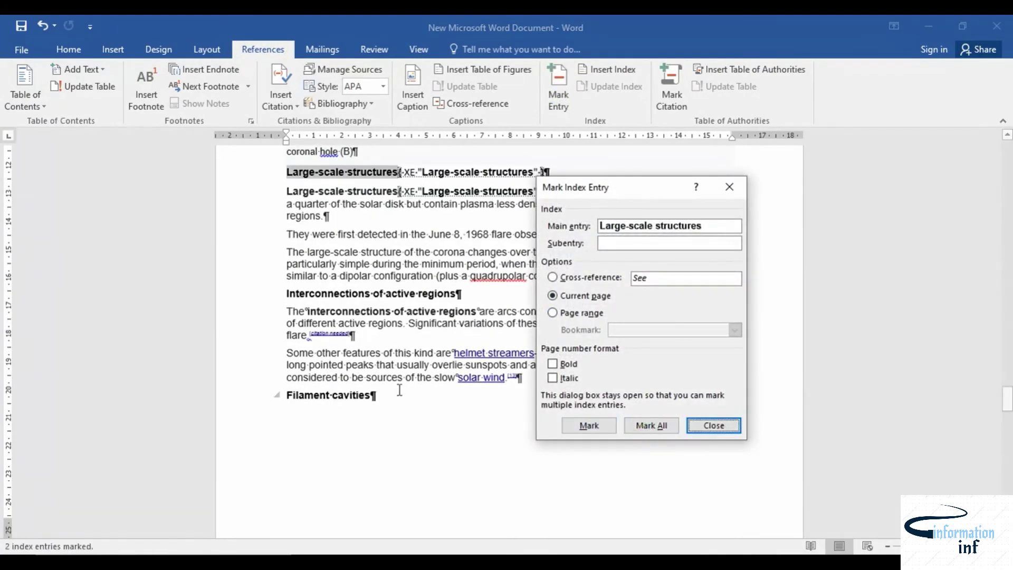
Mark all Filament cavities occurrences as index entries, then close the dialog
click(290, 395)
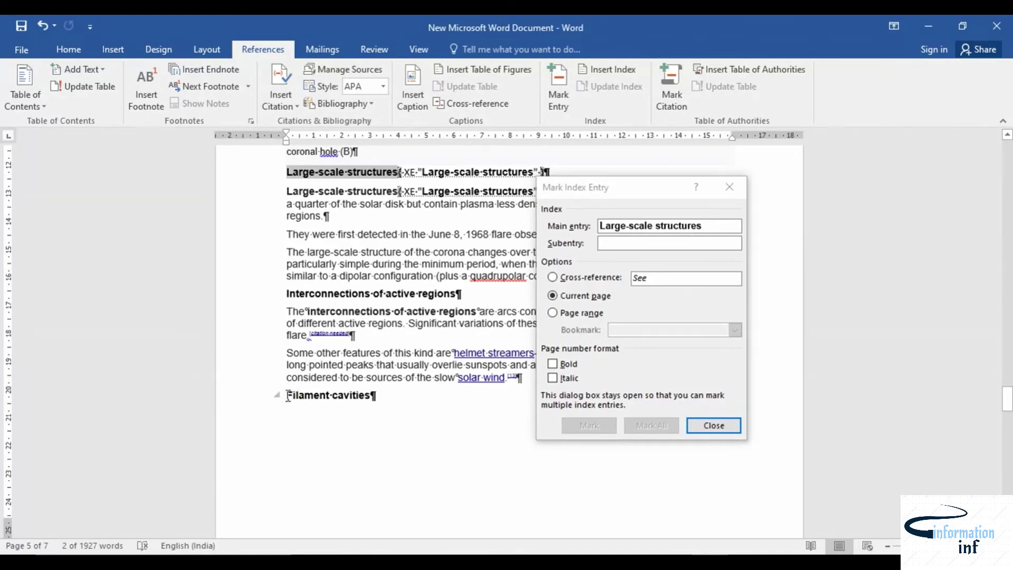
drag(285, 396, 374, 397)
click(562, 100)
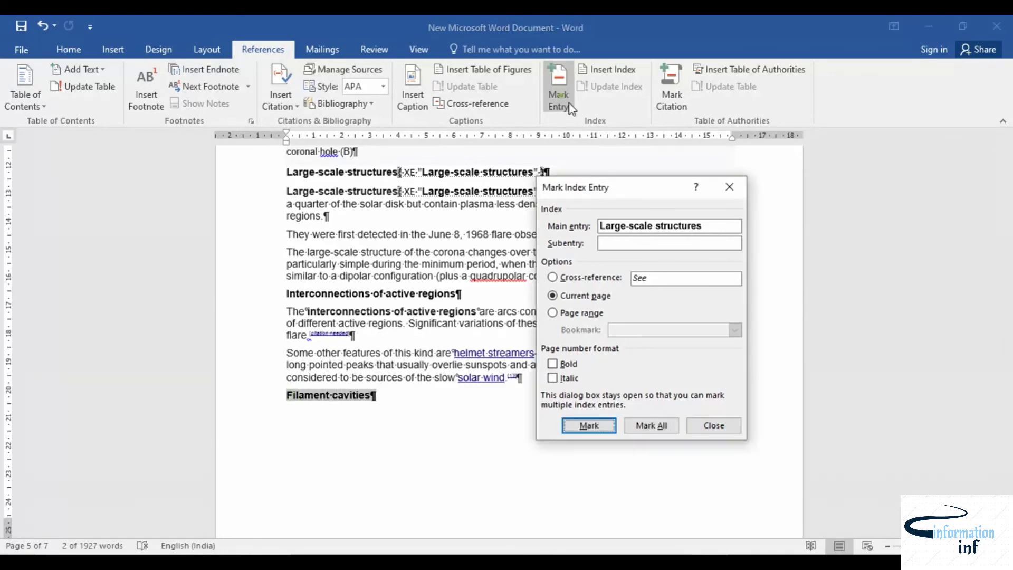
click(651, 426)
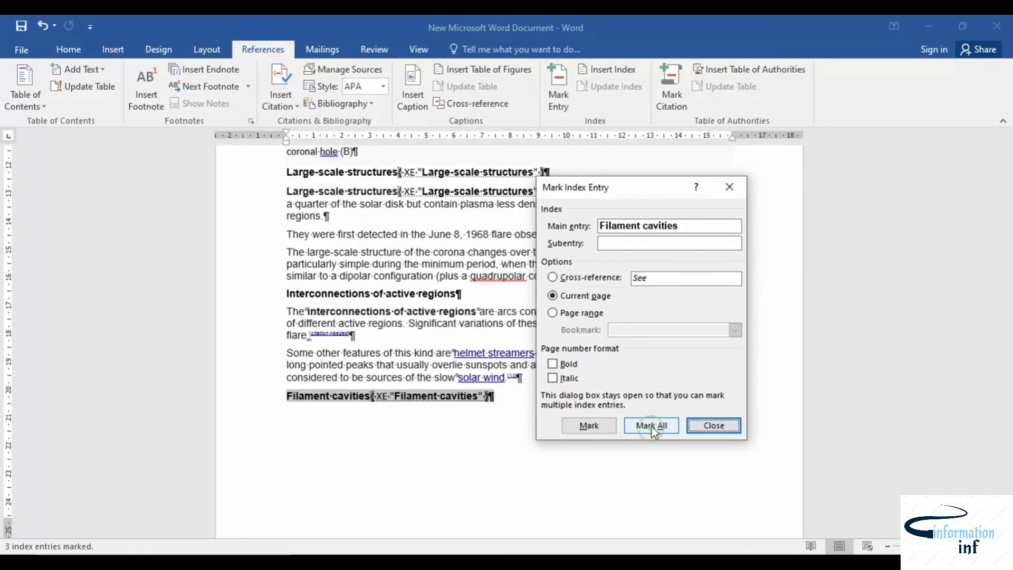
click(696, 428)
scroll(629, 441, up, 5)
scroll(630, 441, up, 8)
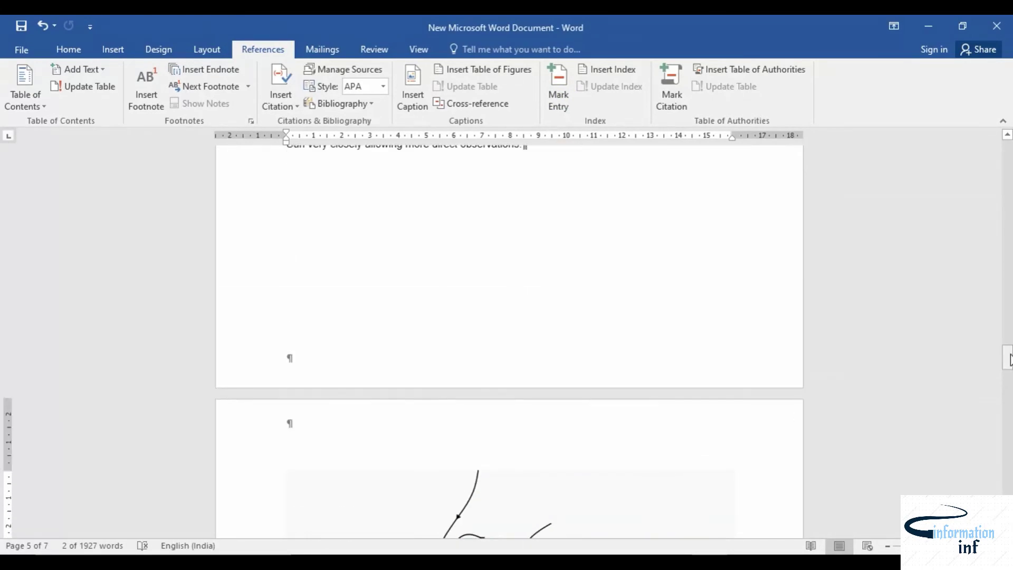
Update the page 1 index to add Filament cavities (pages 5, 6) and Large-scale structures (page 5)
drag(1009, 359, 1008, 153)
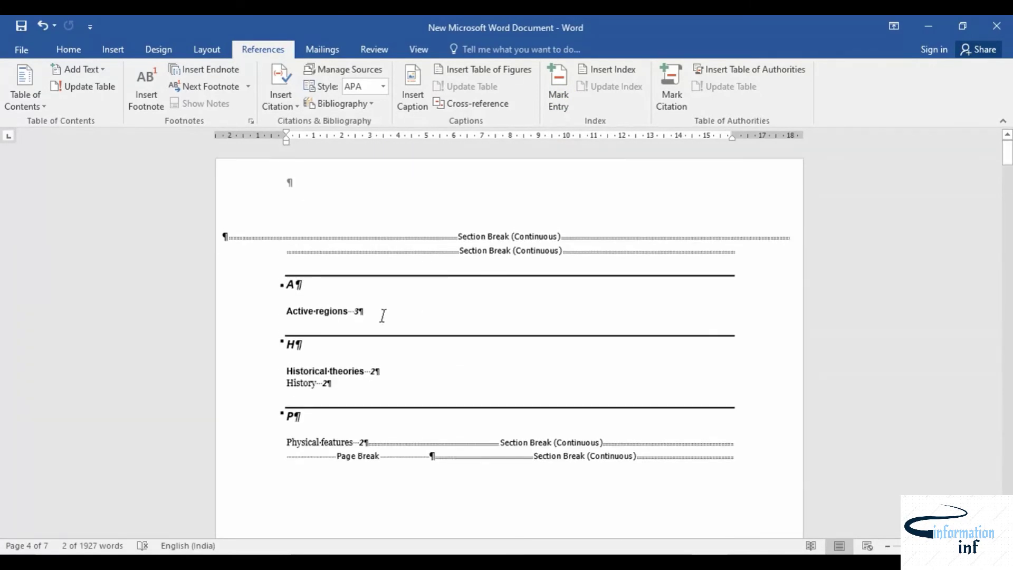
click(382, 315)
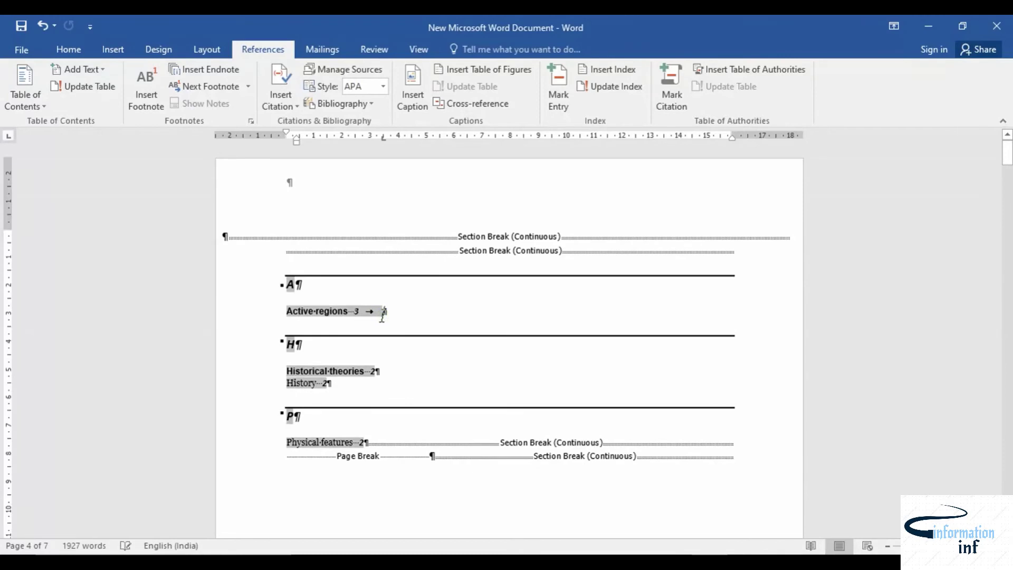
click(602, 94)
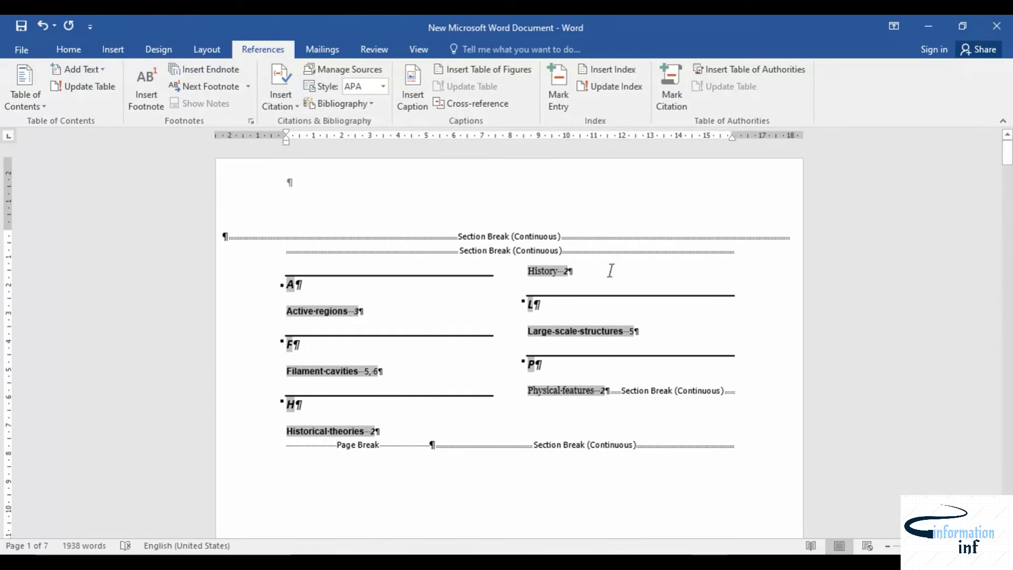
click(68, 49)
Hide the ¶ formatting marks in the document
click(466, 79)
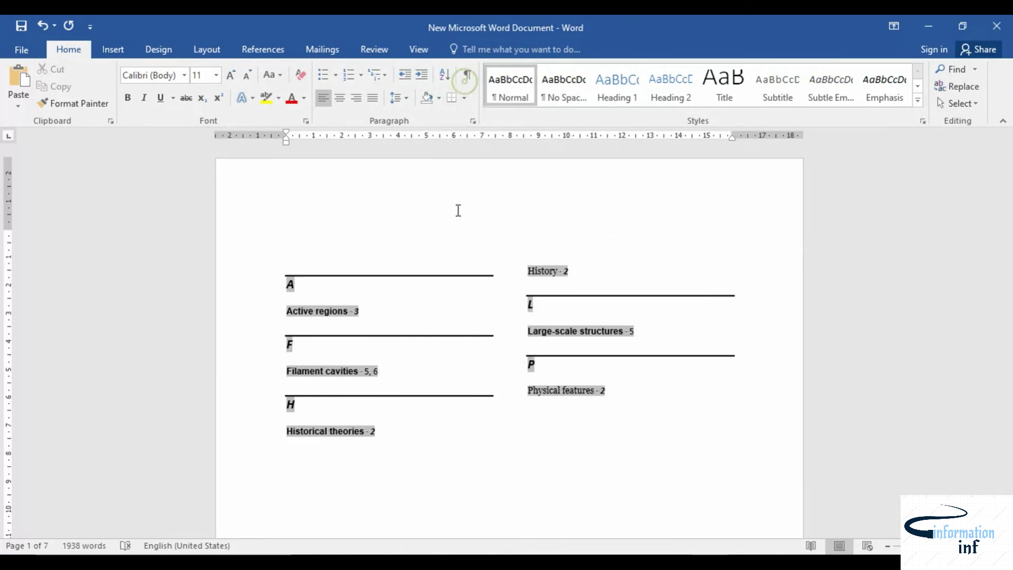
click(171, 46)
click(207, 49)
click(125, 105)
key(Escape)
click(271, 230)
Reformat the updated six-entry index as a single column
drag(288, 249, 572, 422)
click(136, 92)
click(144, 136)
scroll(475, 359, down, 3)
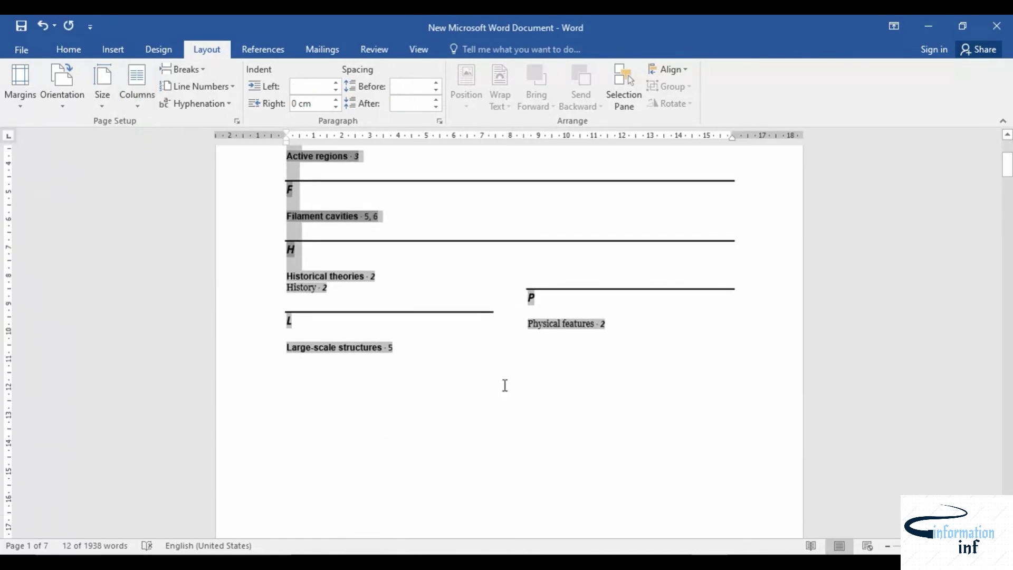
click(522, 396)
scroll(533, 399, up, 3)
scroll(450, 454, down, 3)
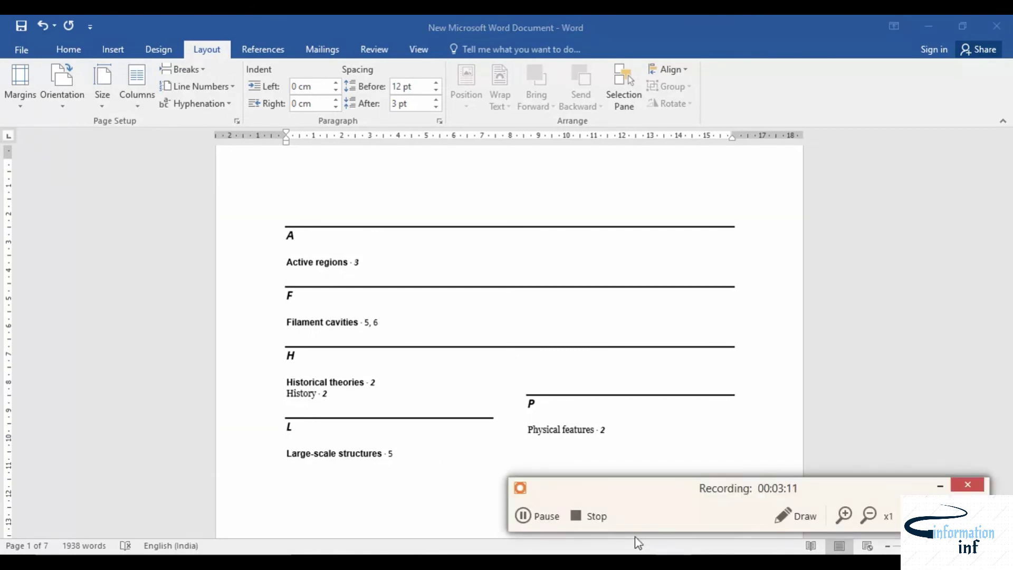
click(602, 520)
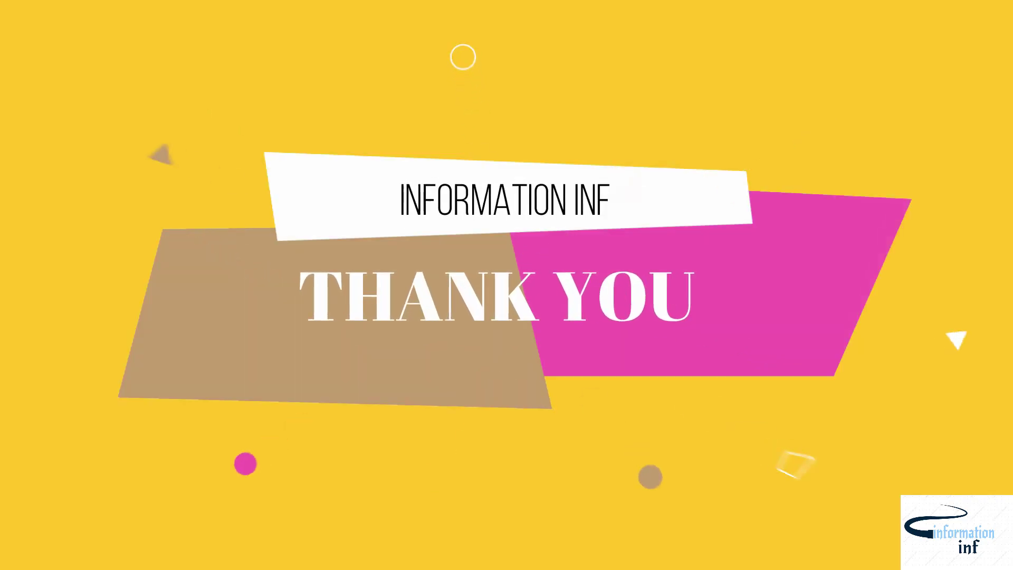